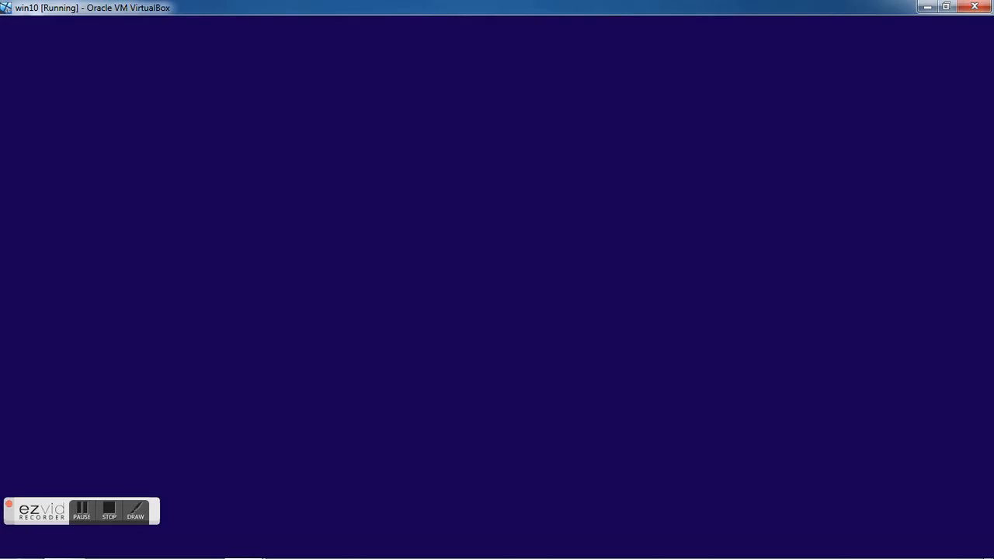
Continue with English (United States) and the US keyboard, and start the Windows installation.
left_click_drag(45, 510, 37, 541)
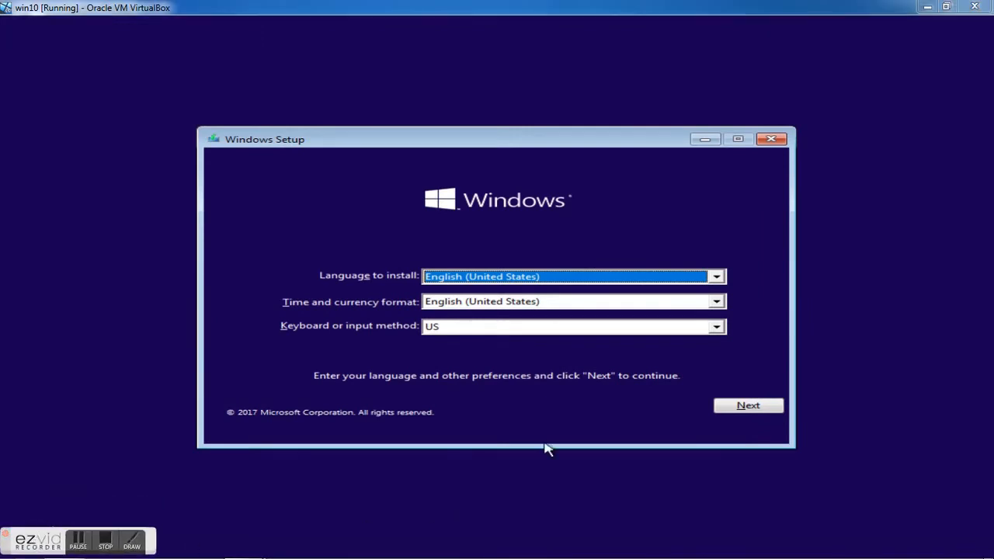
left_click(745, 406)
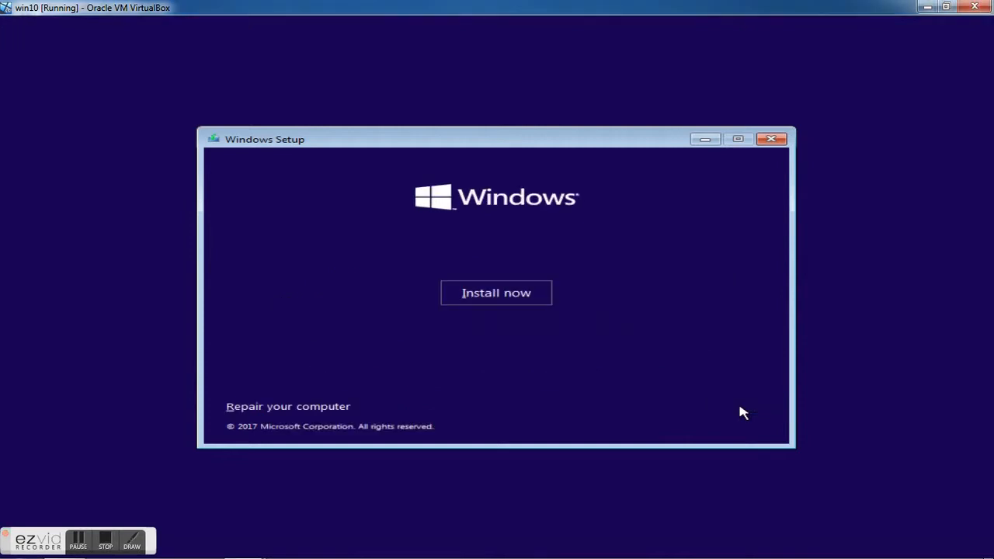
left_click(487, 294)
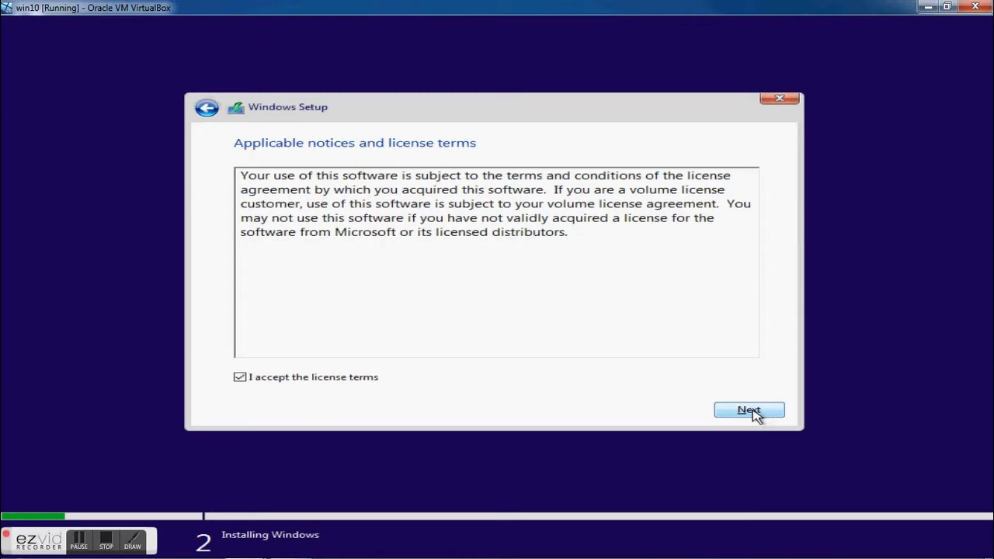
Proceed with the accepted license terms and run a custom, Windows-only installation onto Drive 0 Unallocated Space.
left_click(751, 410)
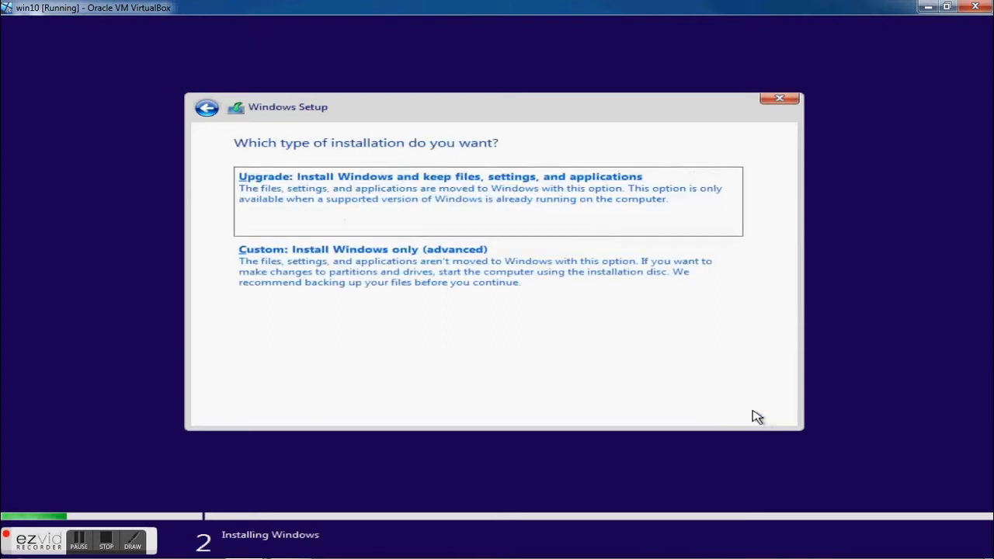
left_click(385, 295)
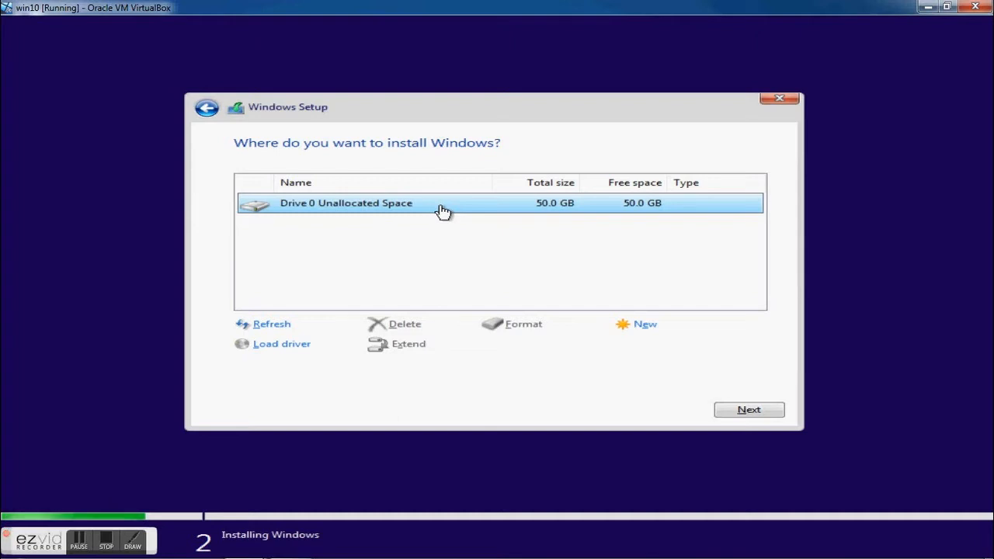
left_click(730, 416)
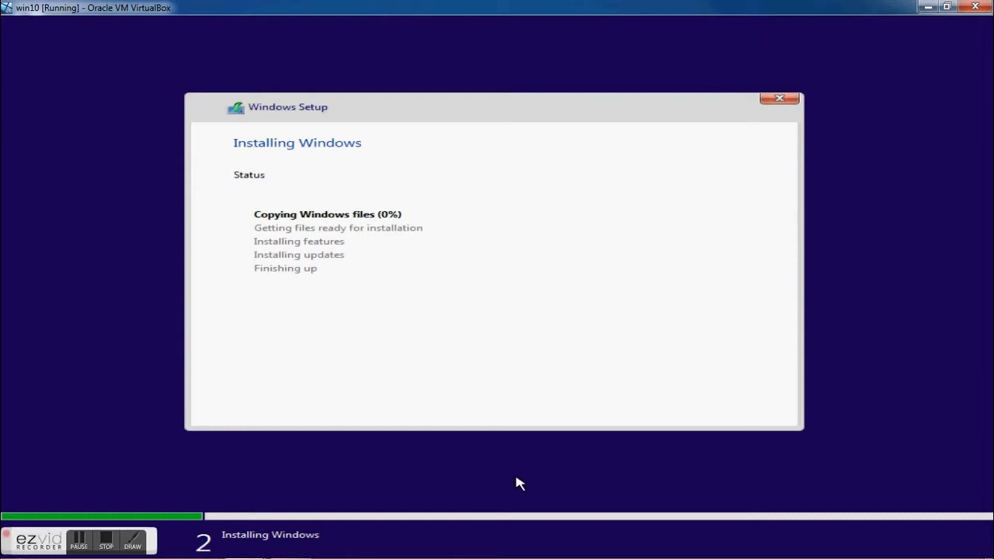
Set the region to India, and keep the US keyboard layout without adding a second one.
mouse_move(499, 557)
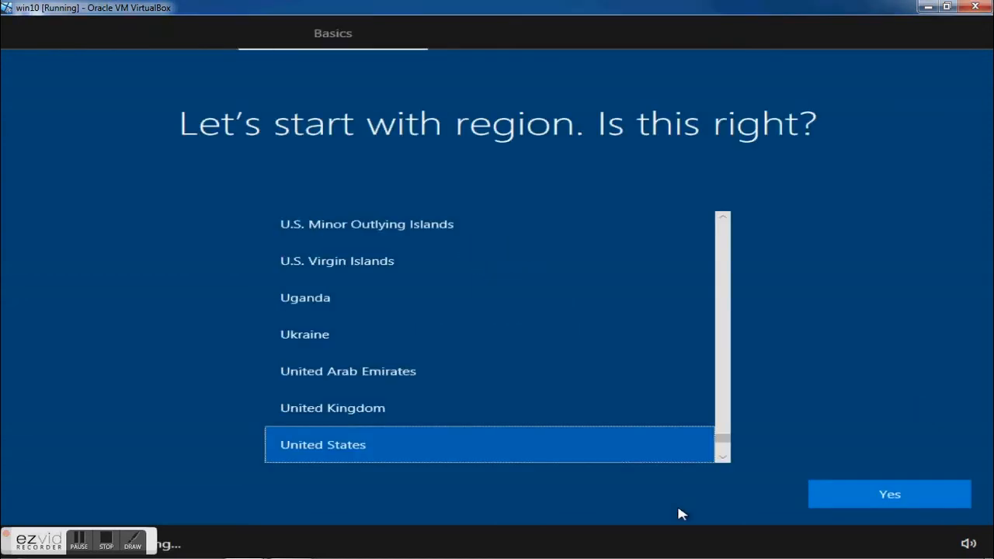
left_click_drag(723, 463, 722, 454)
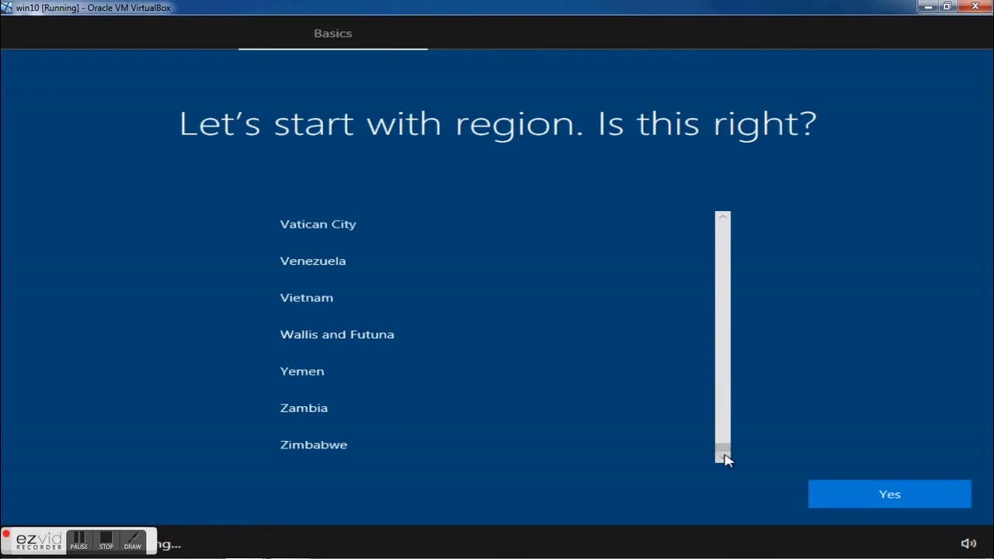
left_click(722, 218)
left_click_drag(723, 222, 723, 221)
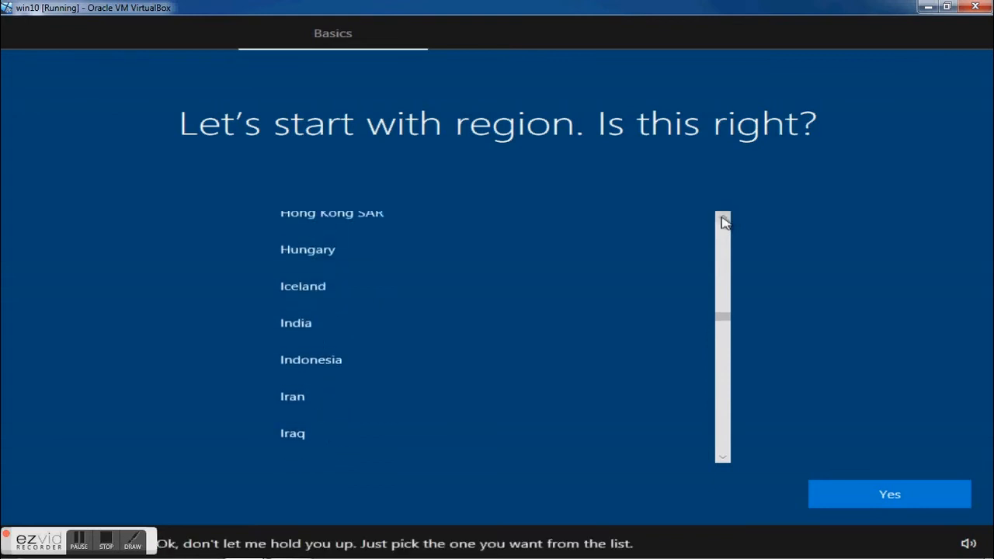
left_click(303, 334)
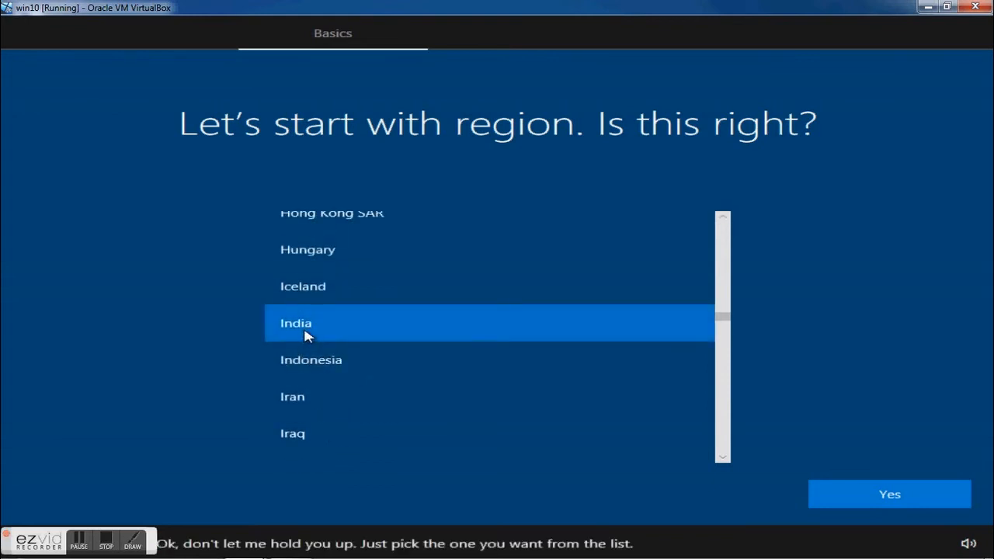
left_click(908, 506)
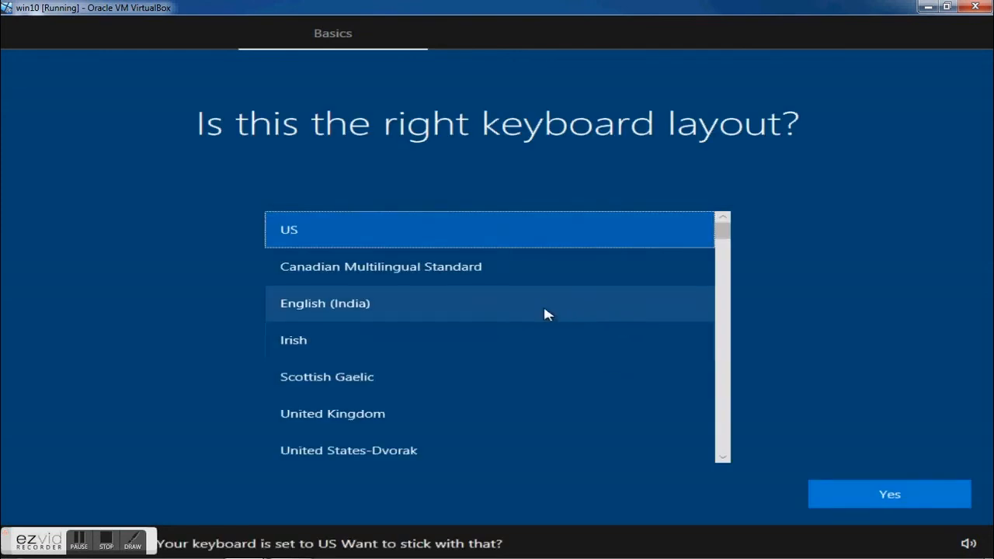
left_click(895, 501)
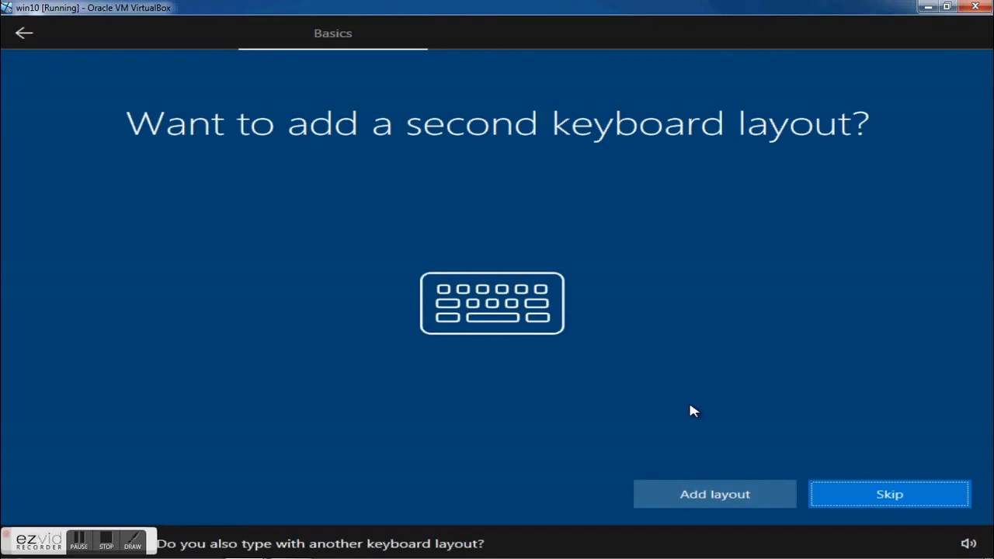
left_click(893, 501)
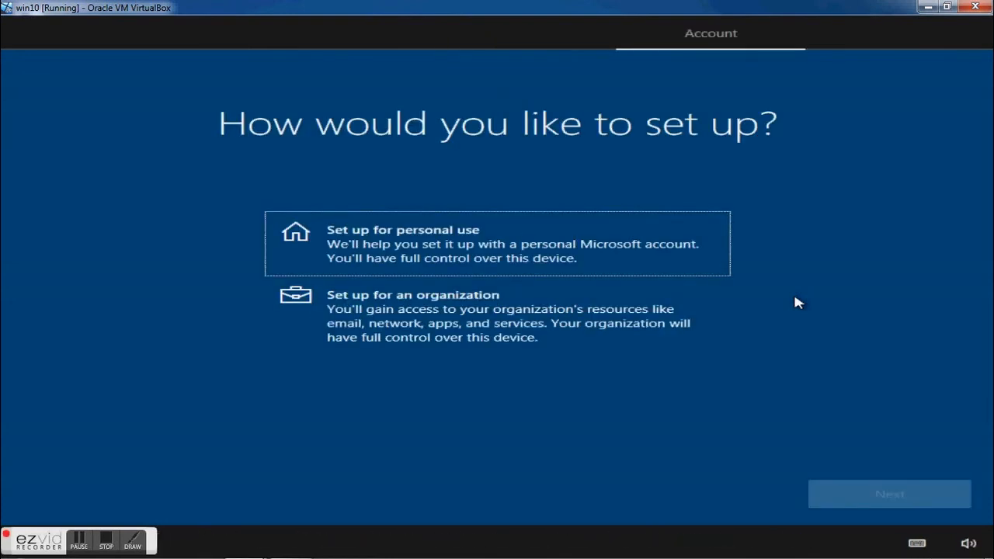
Set up the device for personal use with an offline account, entering the user's name as the account name.
left_click(463, 245)
left_click(893, 495)
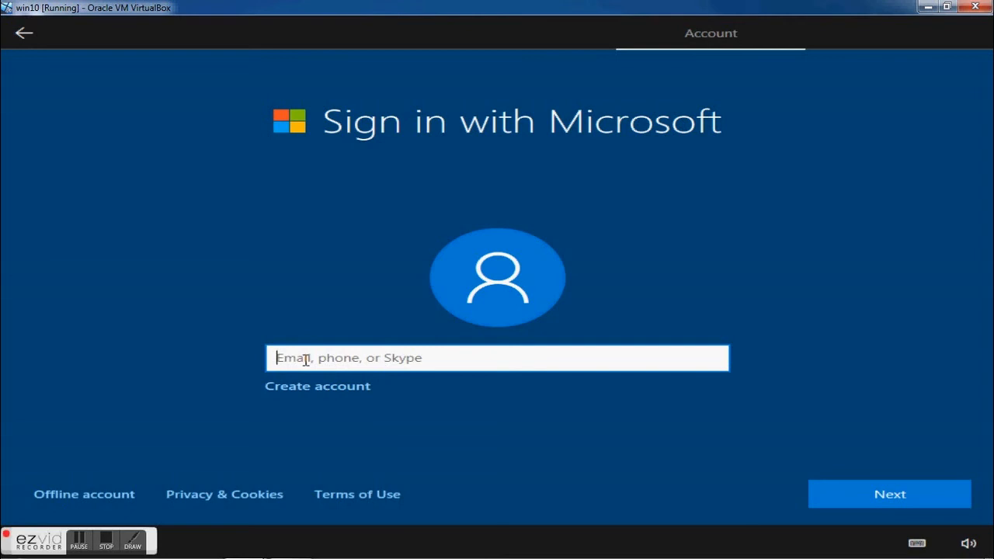
left_click(852, 495)
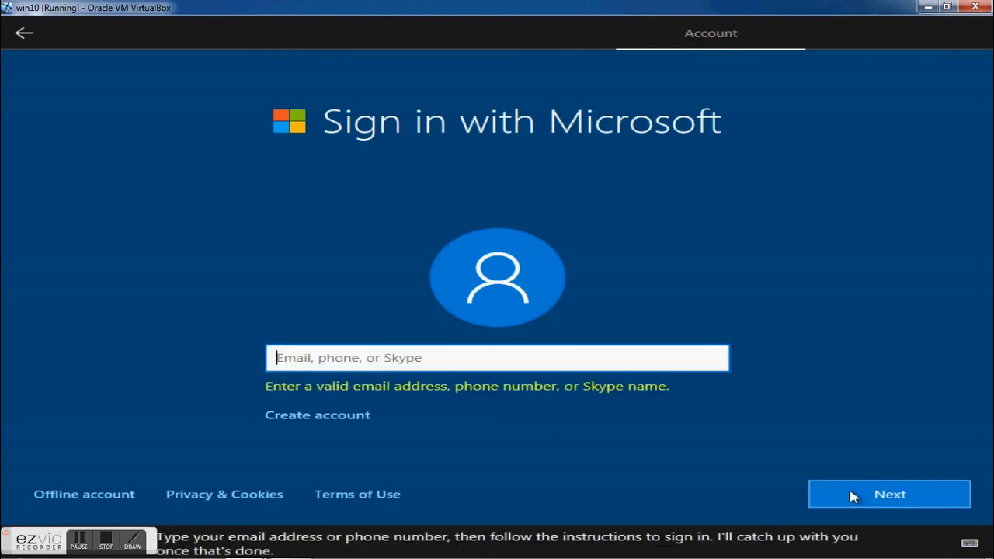
left_click(85, 495)
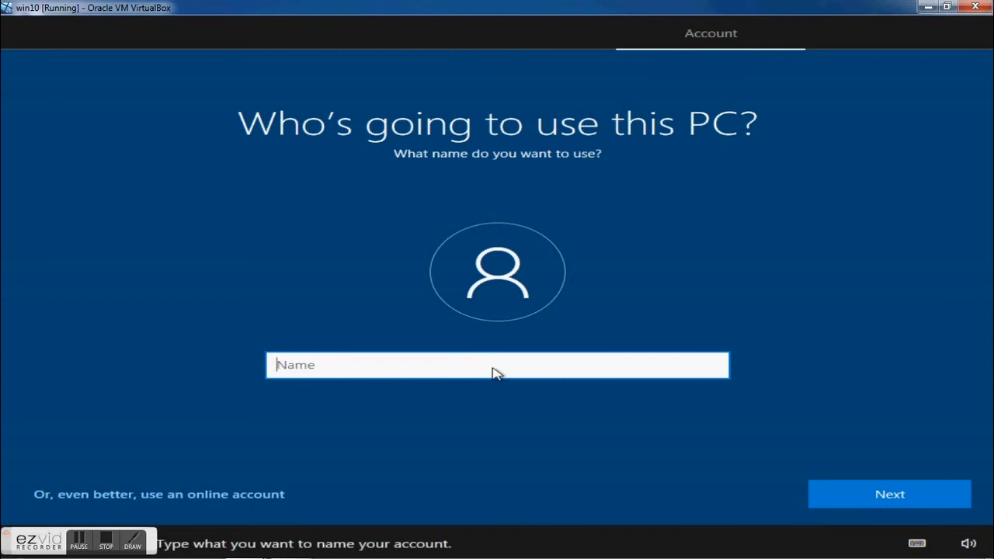
type("Tarun")
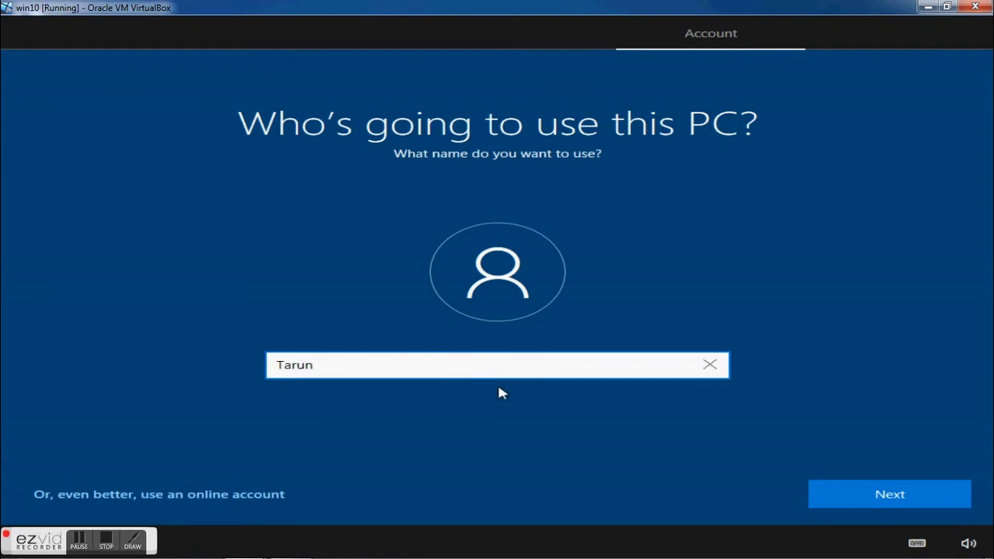
left_click(866, 503)
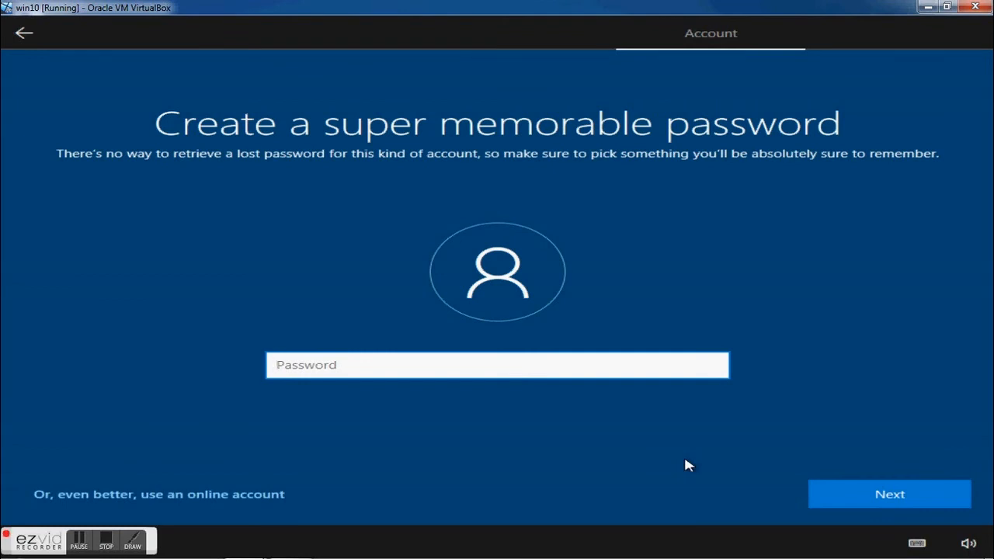
Create and confirm the account password, and enter a password hint.
type("*****")
type("••")
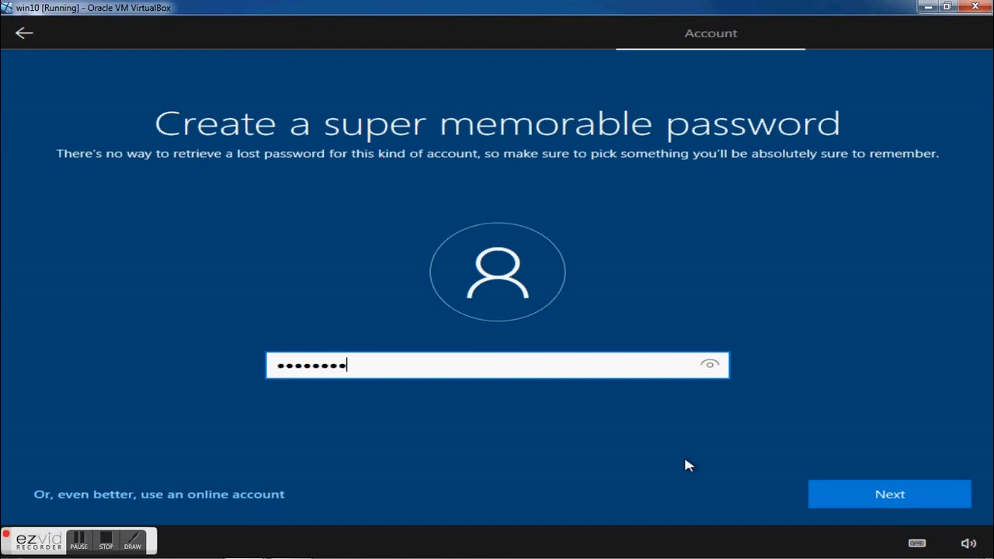
left_click(852, 497)
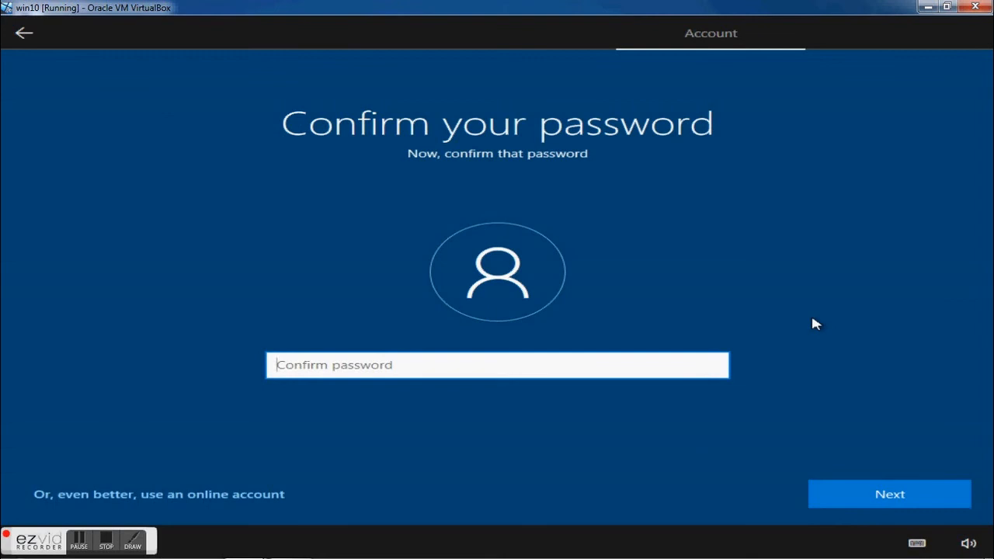
type("••••••••")
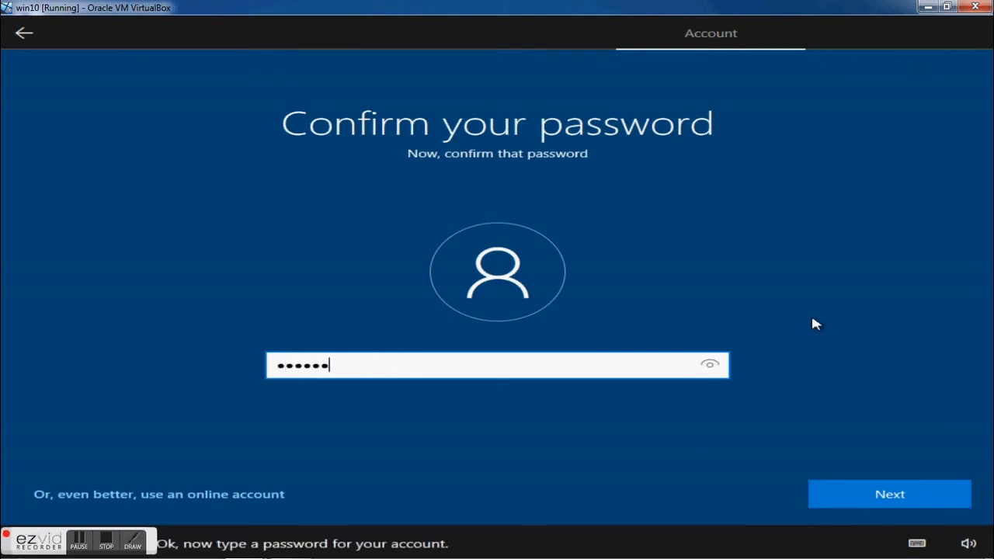
left_click(891, 505)
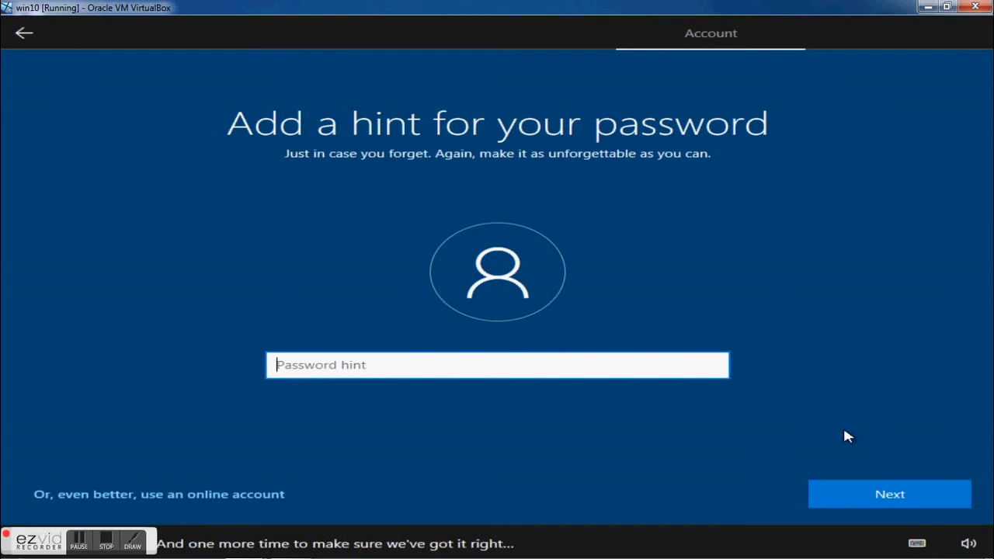
type("p")
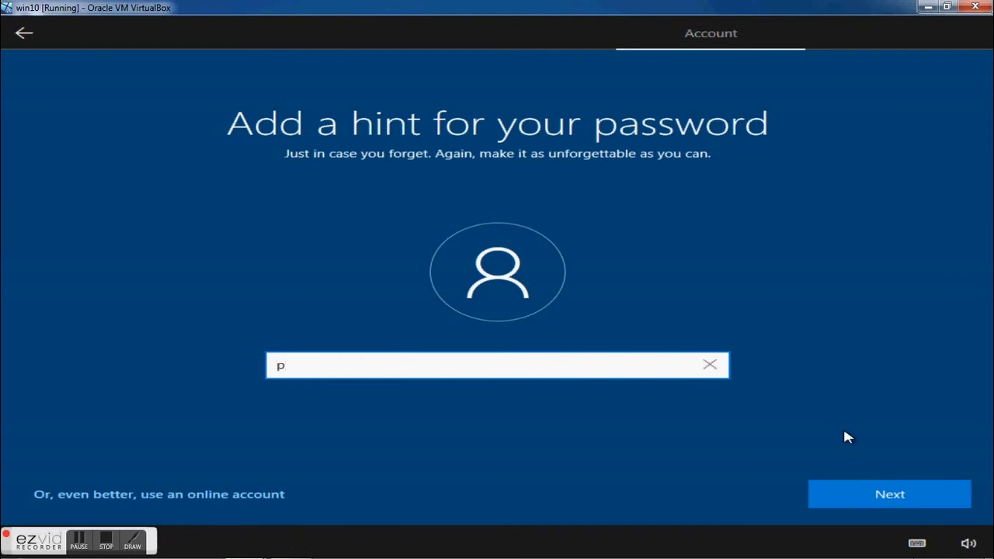
left_click(905, 495)
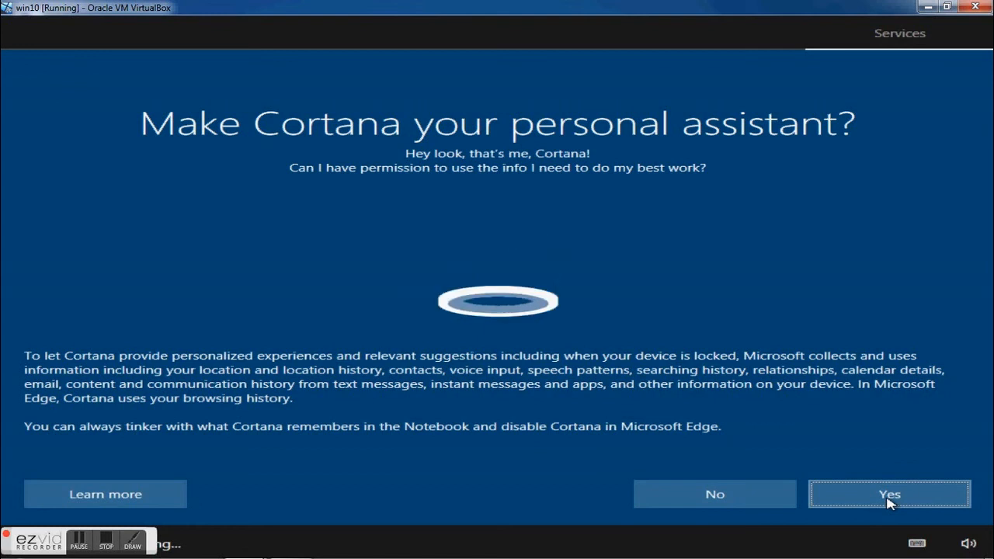
Decline Cortana and accept the privacy settings with Diagnostics on Basic and Location, Relevant Ads, Speech recognition and Tailored experiences turned off.
left_click(753, 503)
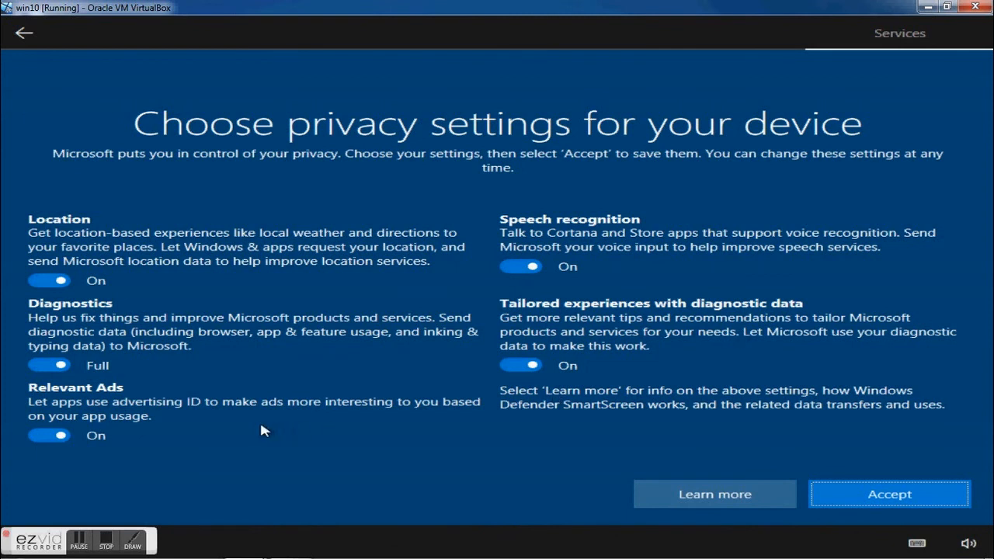
left_click(42, 441)
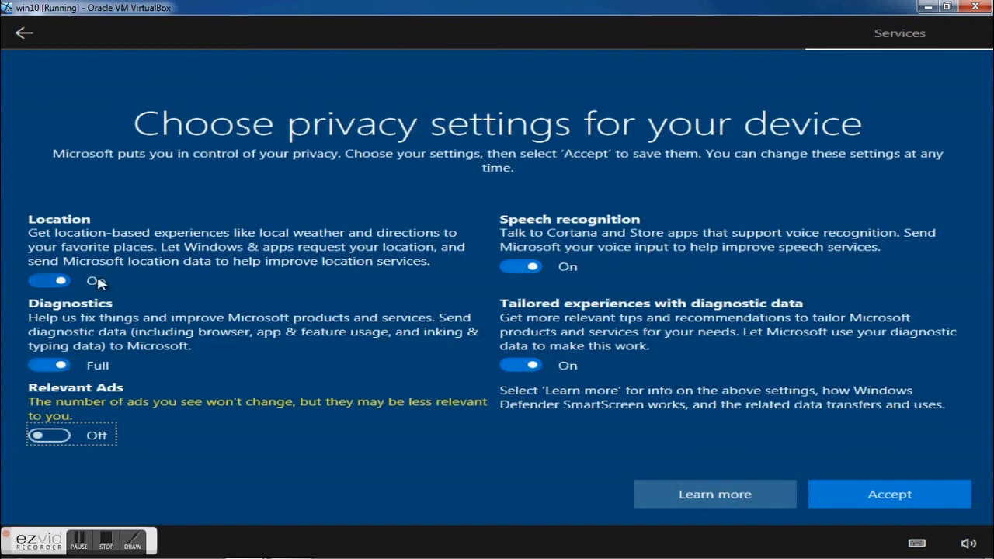
left_click(37, 284)
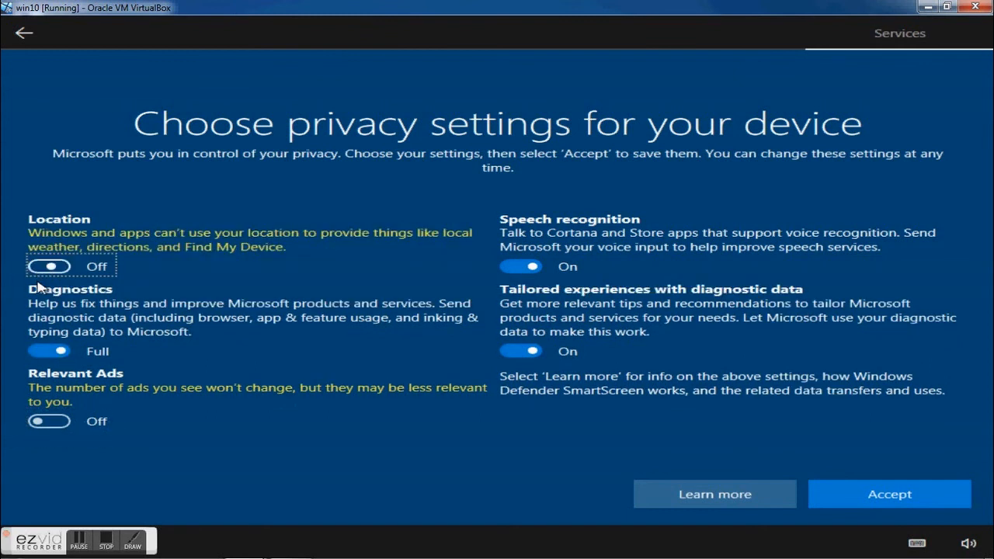
left_click(55, 351)
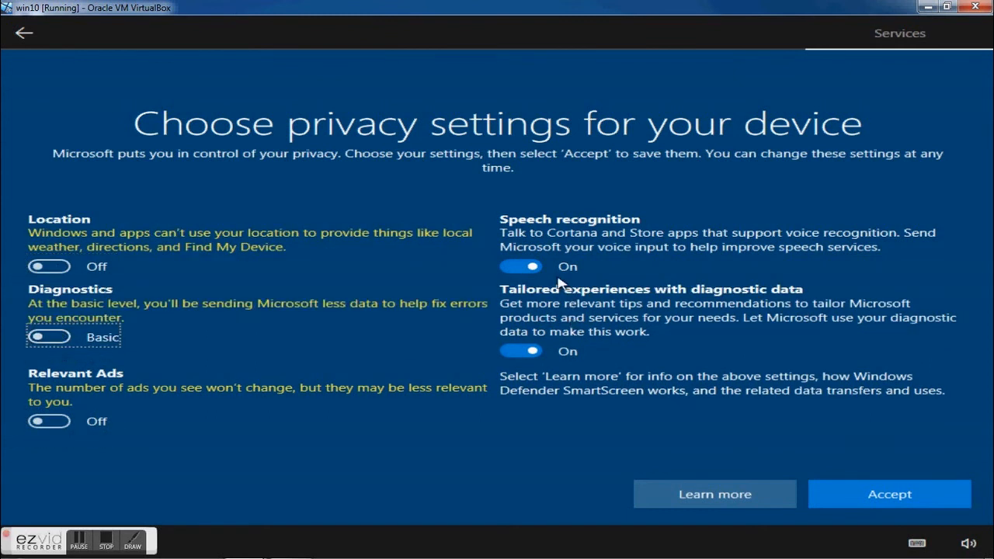
left_click(530, 268)
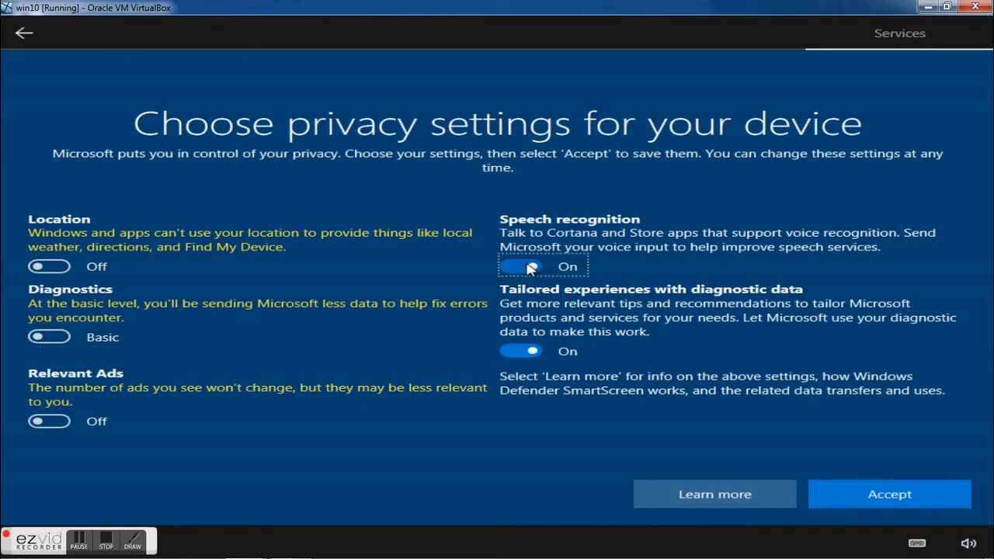
left_click(534, 351)
left_click(880, 495)
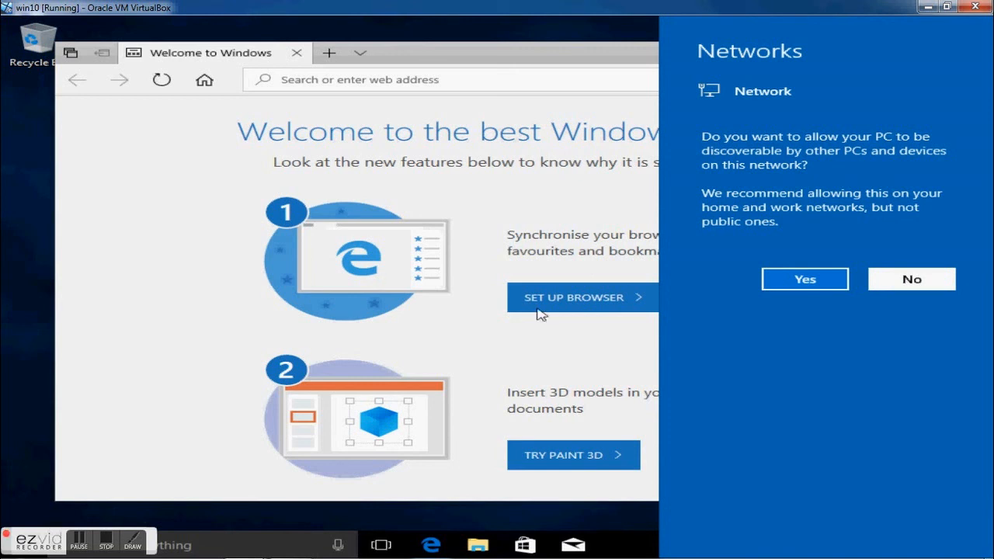
Dismiss the network discovery prompt and minimize the Welcome to Windows browser window.
left_click(438, 139)
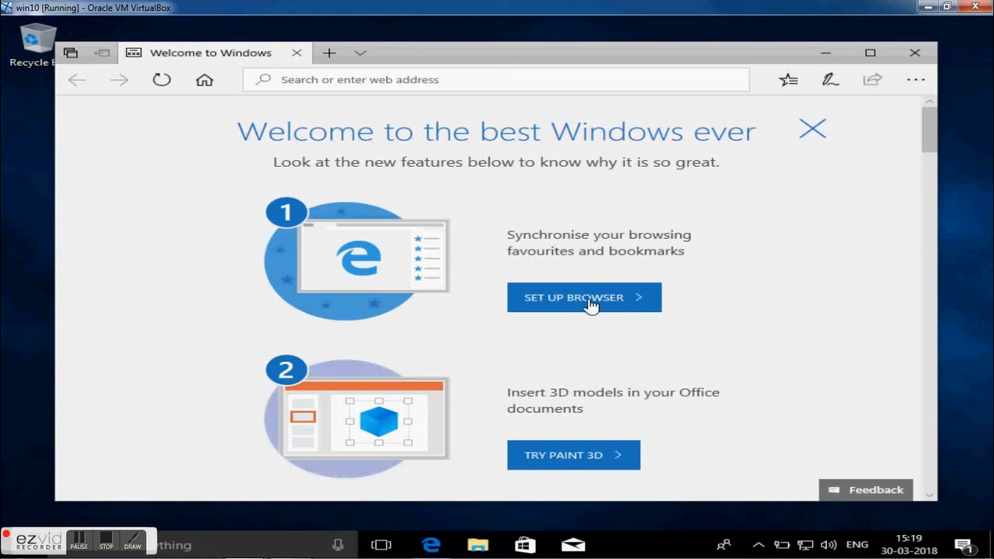
left_click(825, 53)
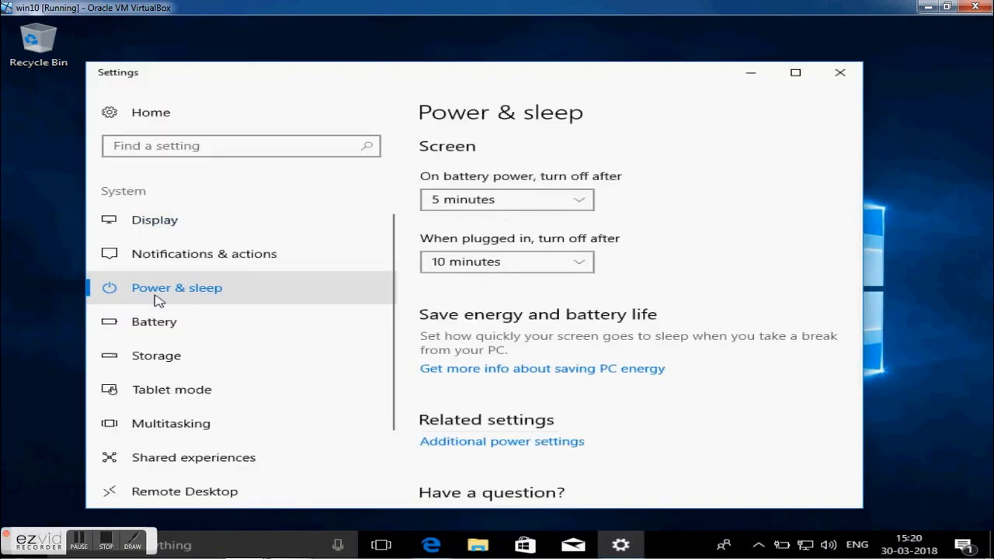
Review the Display settings under System, including scale, resolution, orientation and multiple displays.
left_click(159, 221)
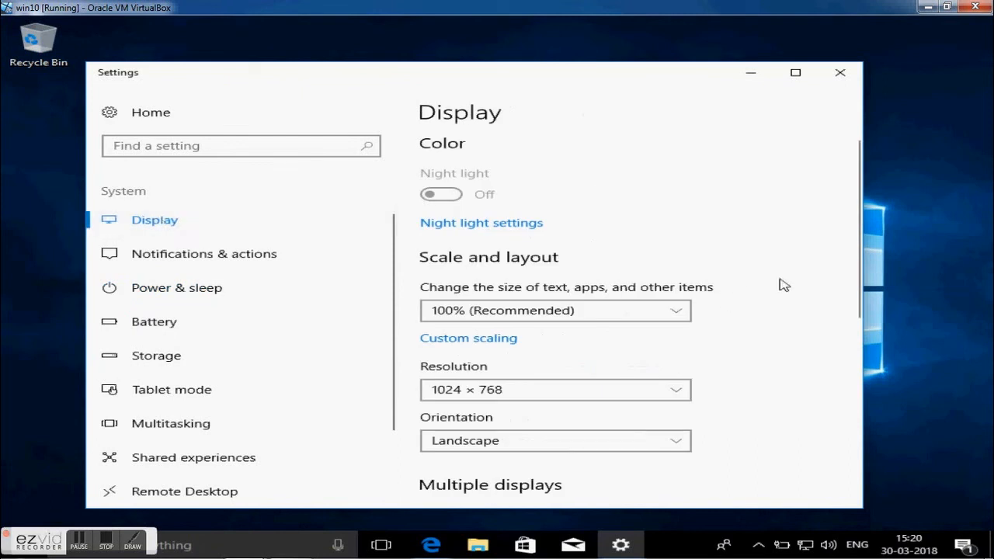
scroll(779, 302, "down", 1)
scroll(776, 304, "down", 4)
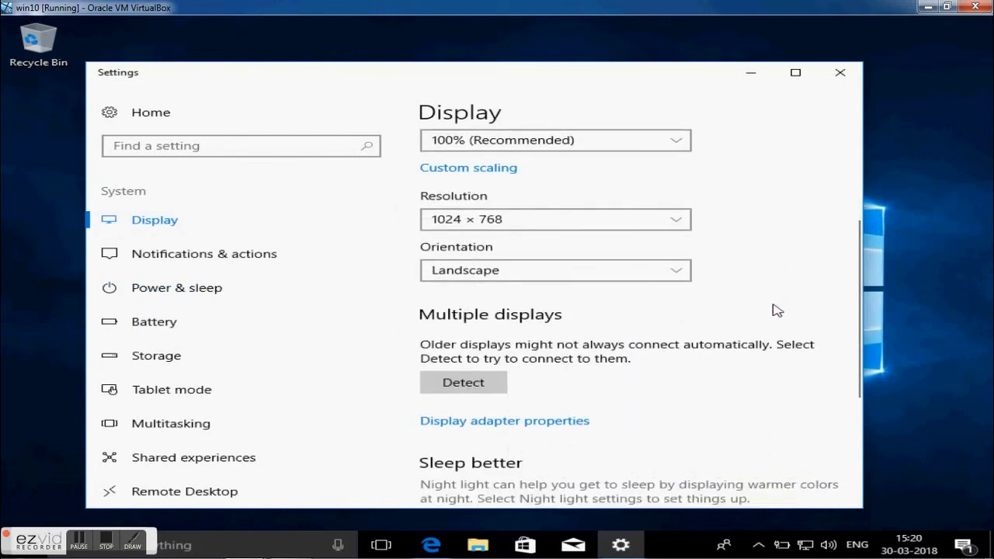
scroll(775, 308, "down", 3)
scroll(777, 310, "down", 3)
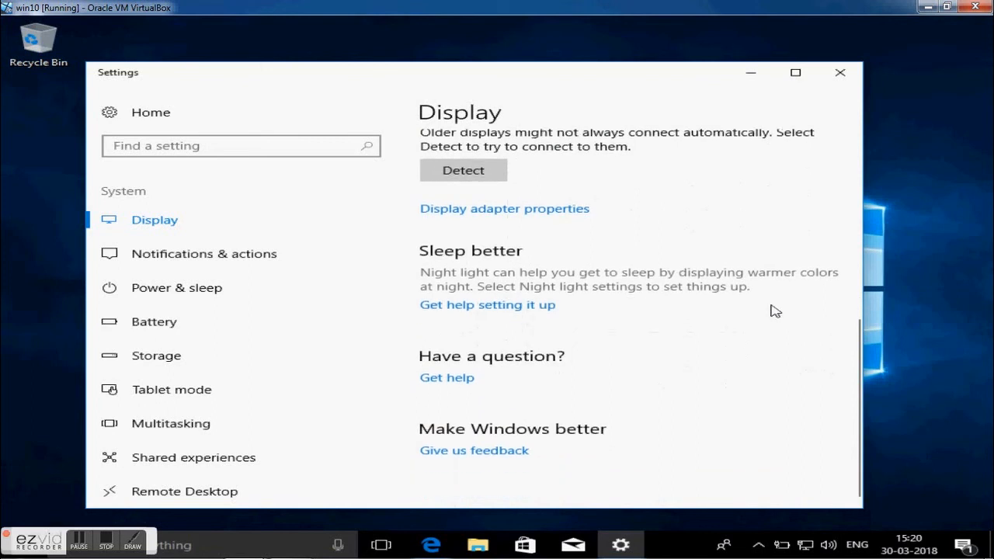
Look through the remaining System categories down to About and close the Settings window.
scroll(231, 330, "down", 3)
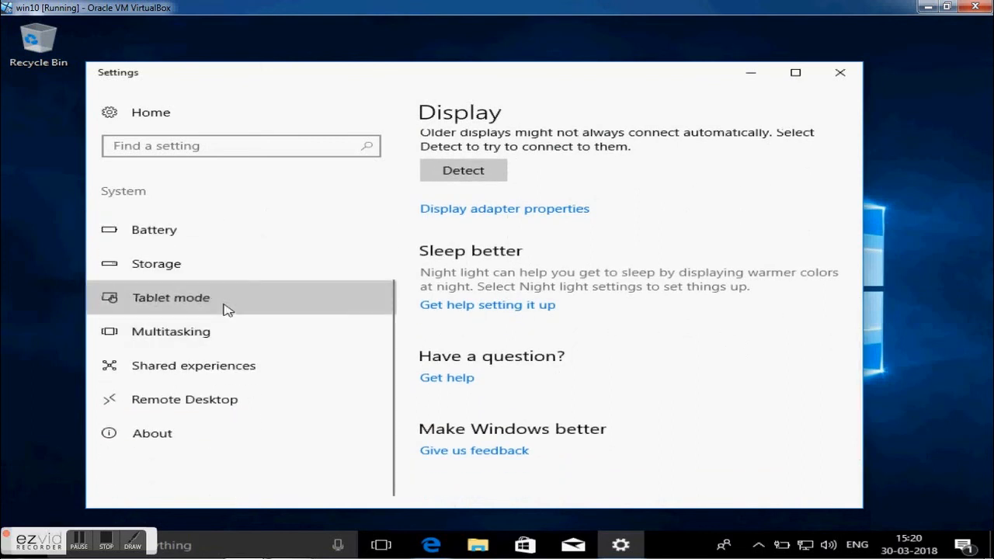
key("alt+F4")
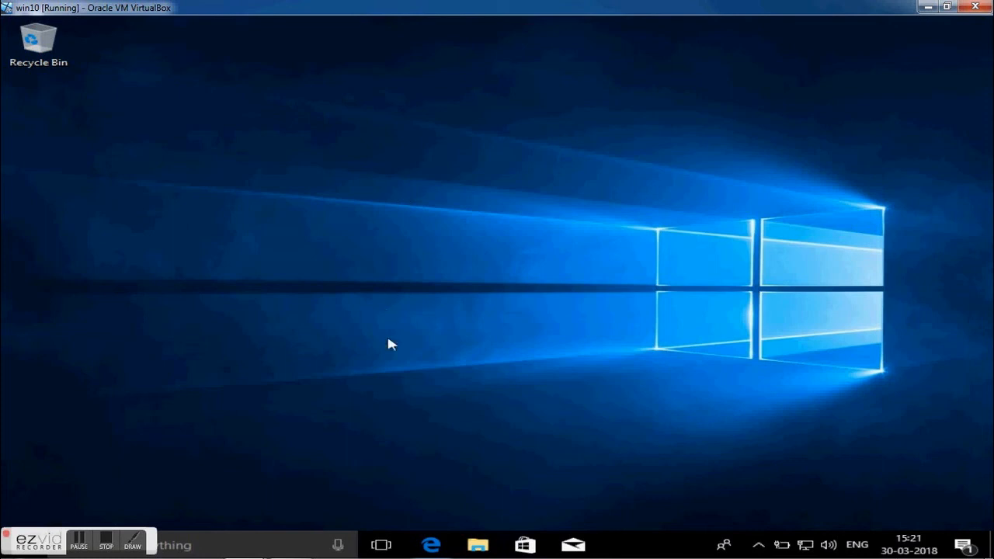
View the running windows in Task View, return to the desktop, and open File Explorer and Mail.
left_click(381, 545)
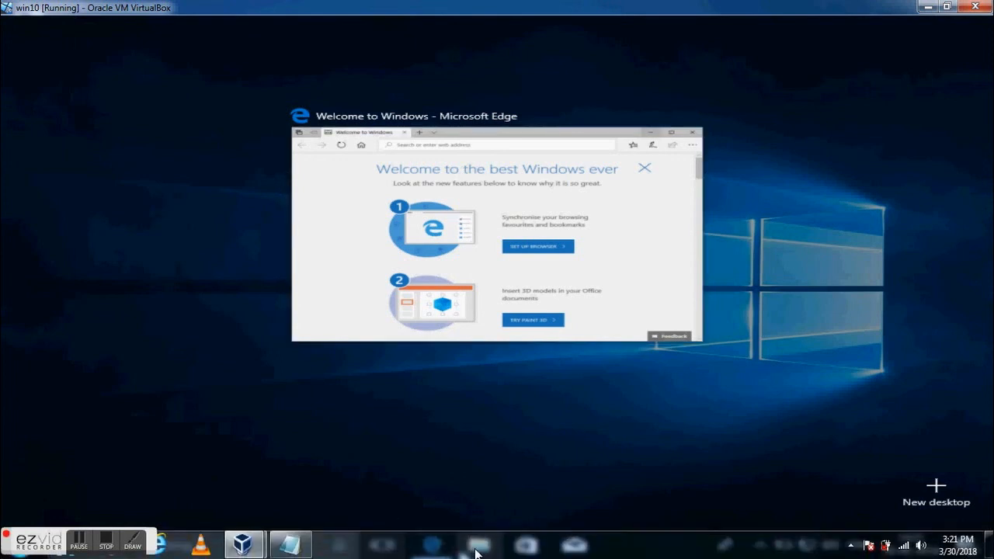
left_click(497, 476)
left_click(479, 545)
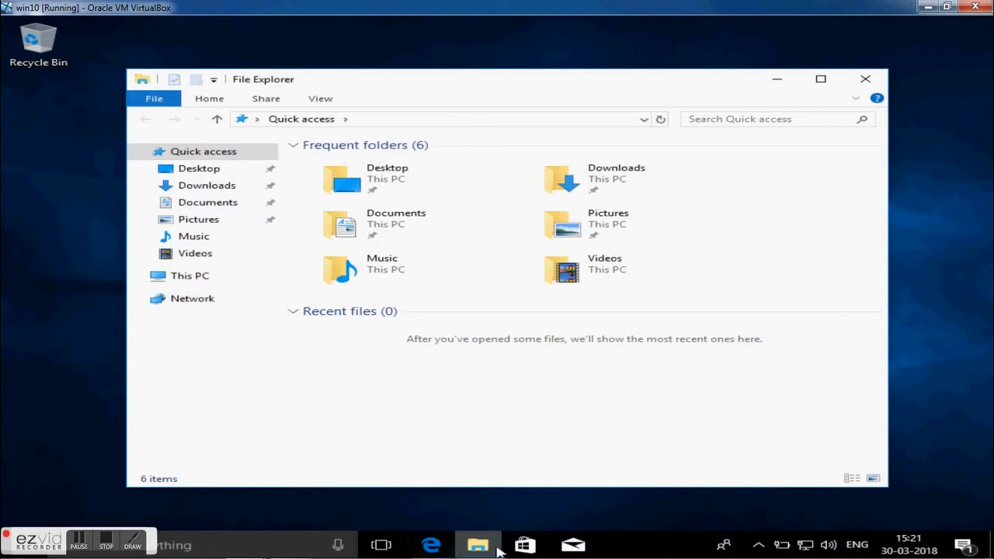
left_click(576, 546)
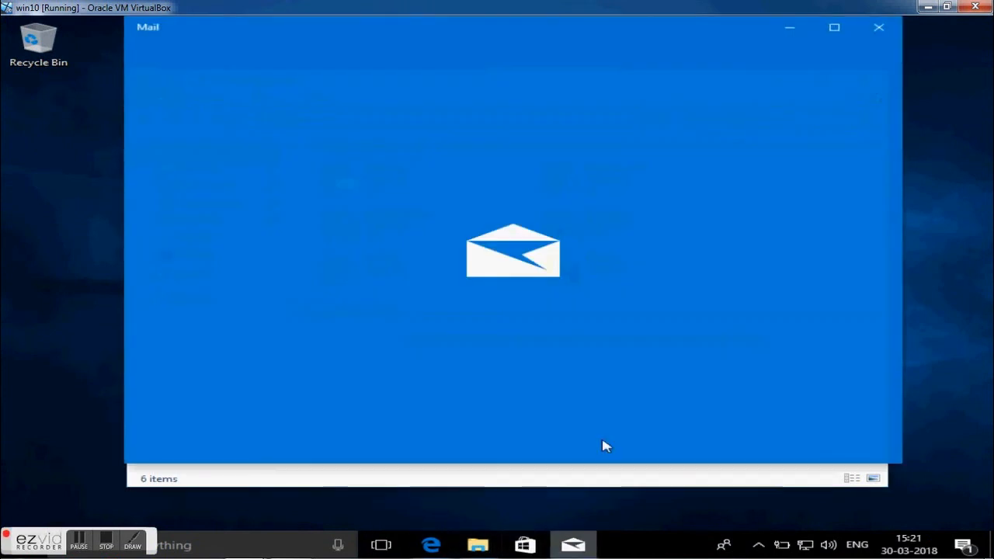
Show and hide the Task View overview of open windows several times, and return to Mail from it.
left_click(380, 545)
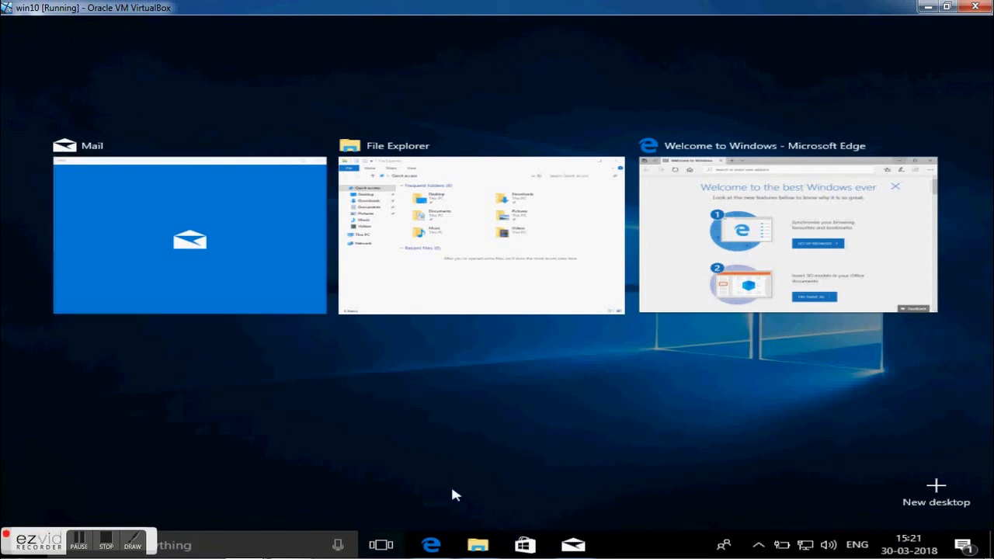
left_click(385, 545)
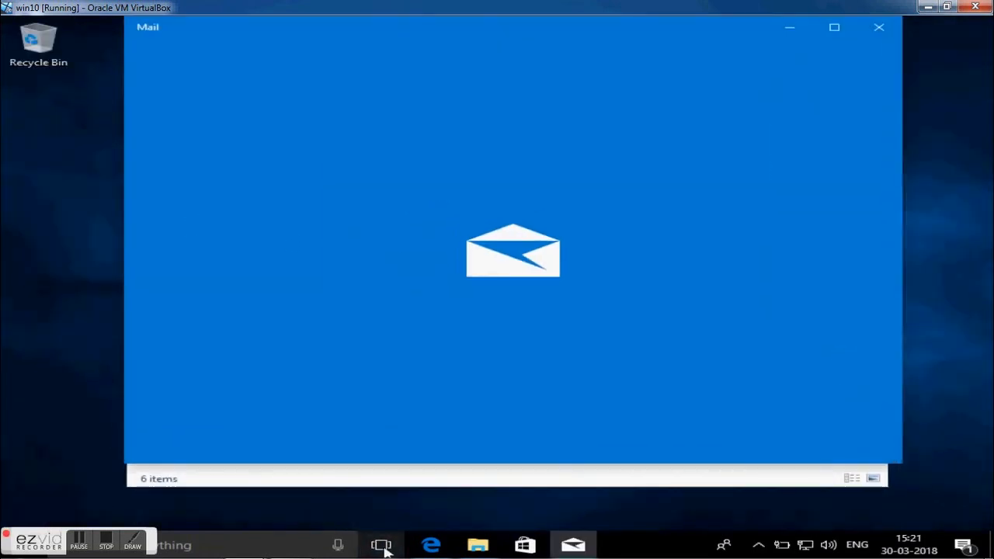
left_click(384, 545)
left_click(385, 546)
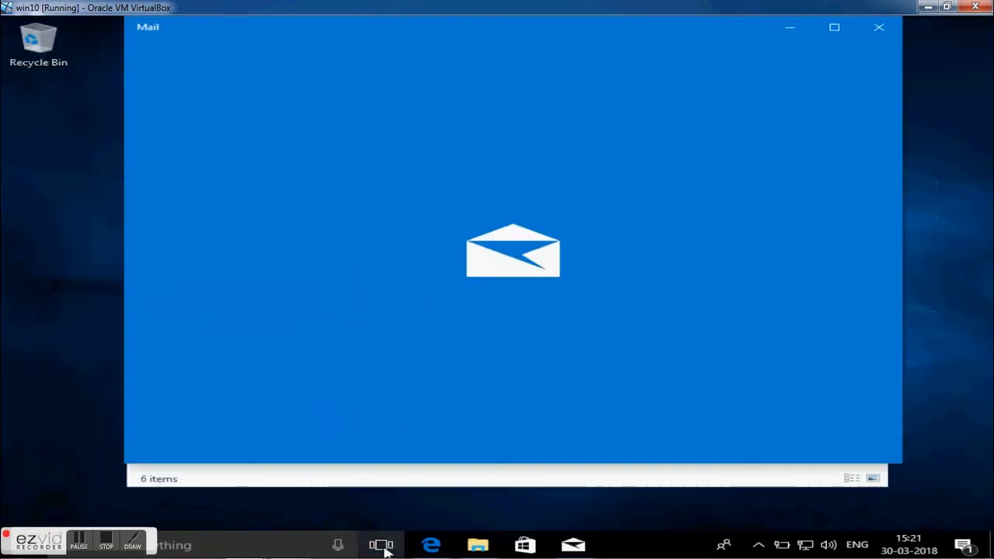
left_click(384, 546)
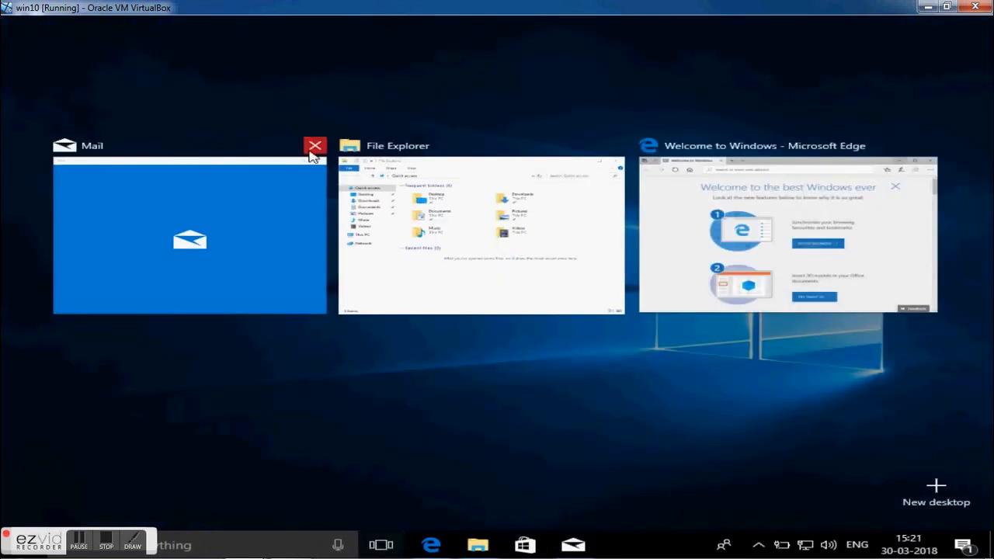
left_click(254, 213)
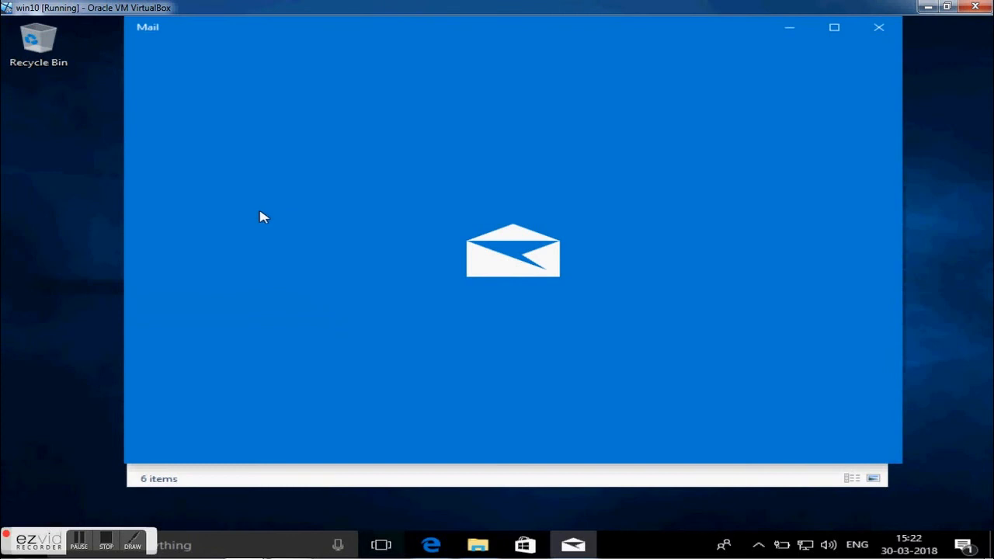
Switch to File Explorer through Task View and maximize its window.
left_click(385, 544)
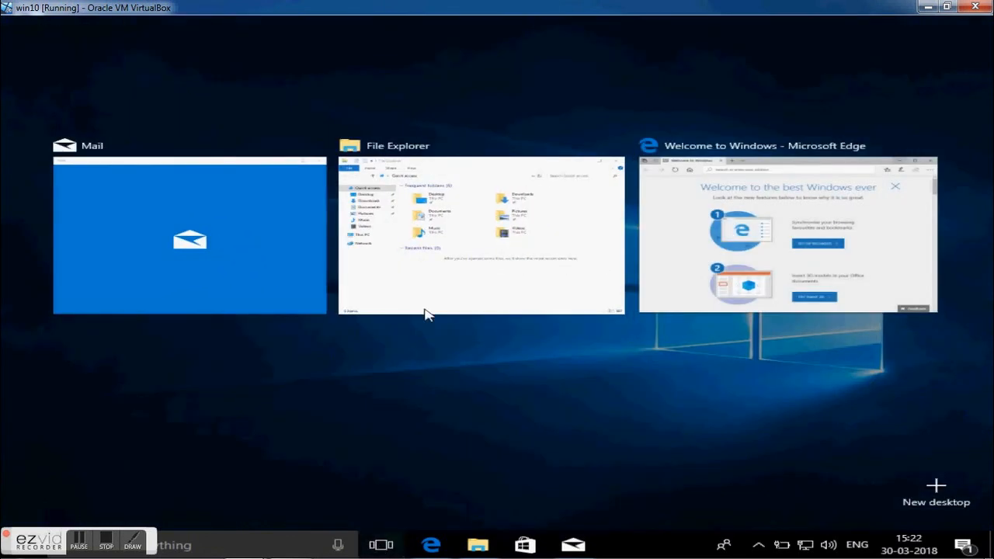
left_click(427, 310)
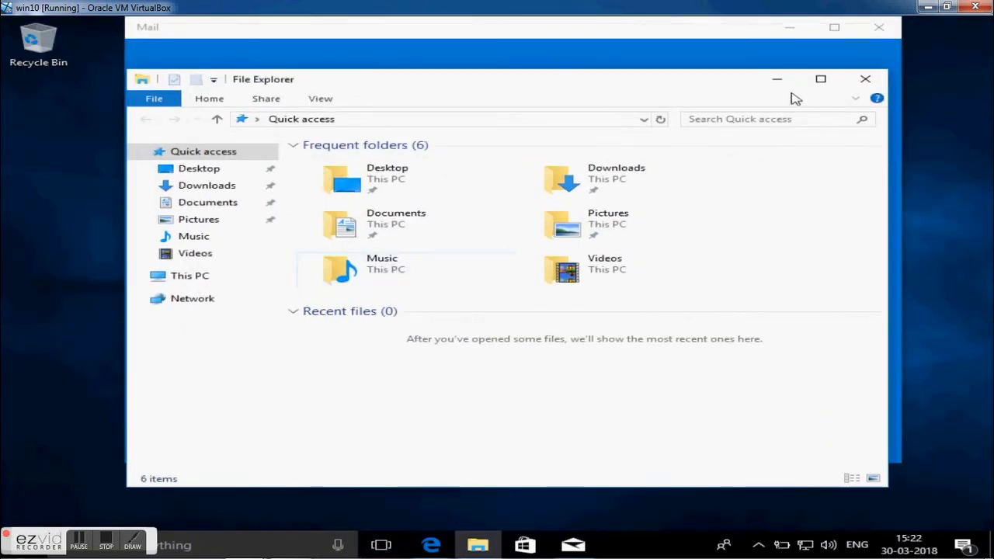
left_click(821, 81)
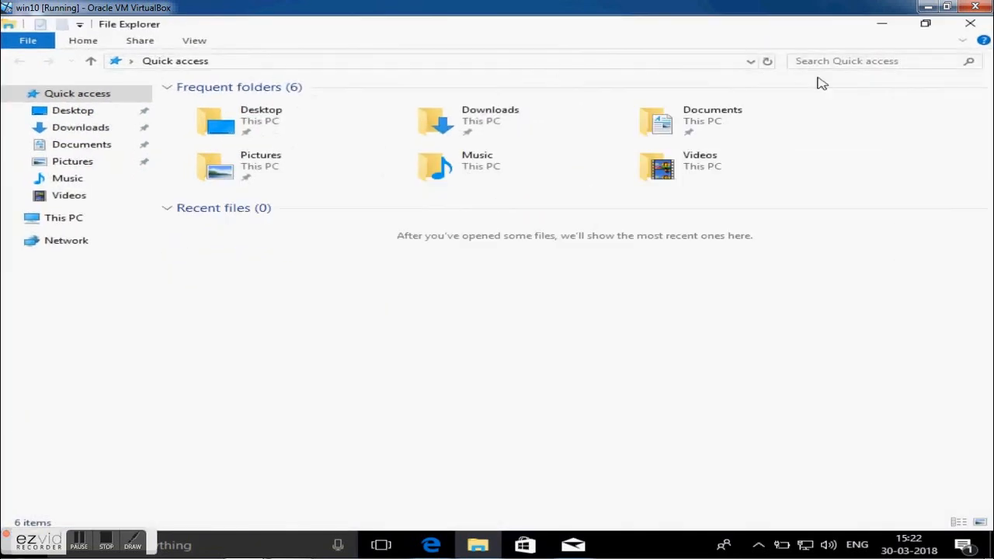
Bring the Welcome to Windows window of Microsoft Edge to the front through Task View.
left_click(381, 543)
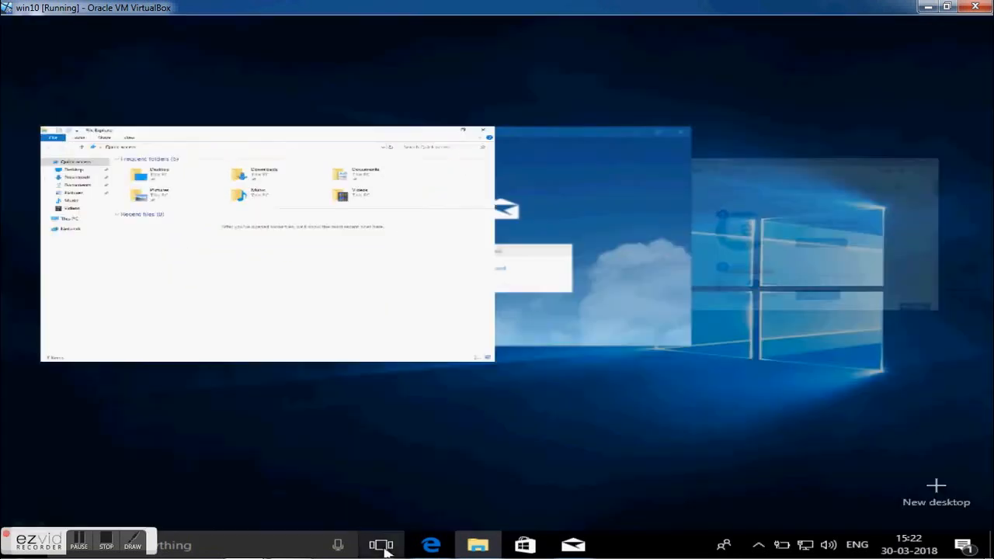
left_click(678, 190)
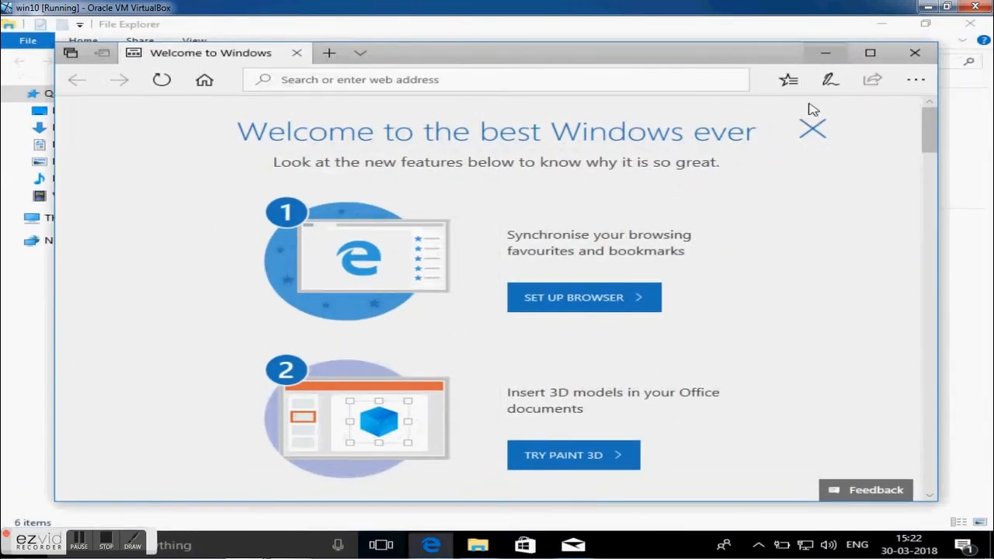